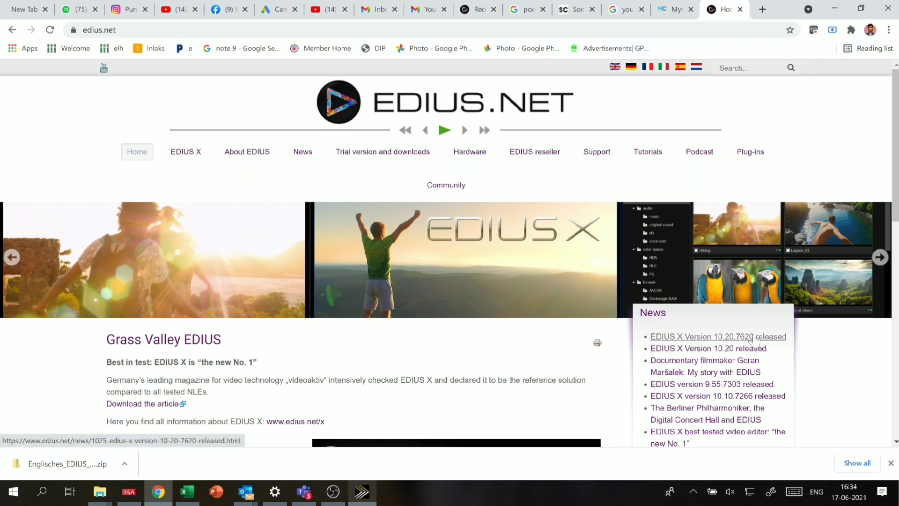
- Open the 'EDIUS X Version 10.20.7620 released' news article on EDIUS.NET
click(755, 338)
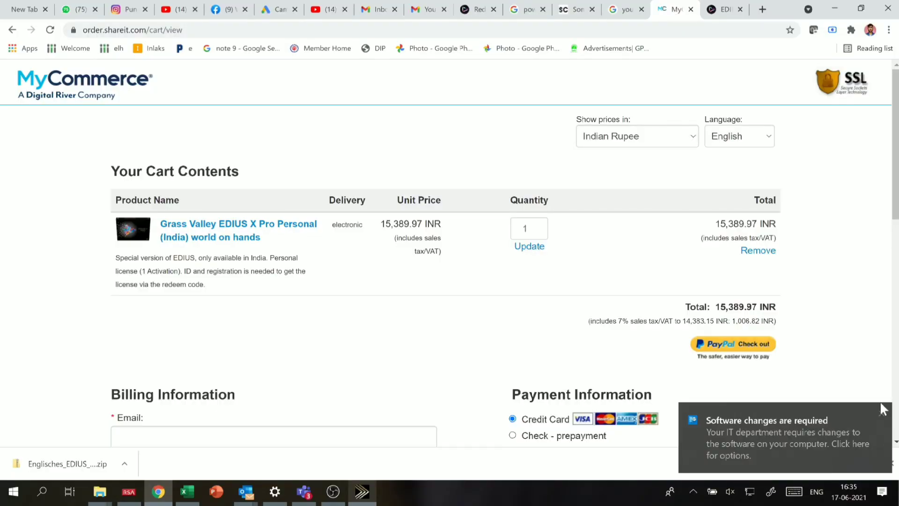
- Dismiss the software-changes notification and review the EDIUS X Pro Personal cart at 15,389.97 INR
click(883, 409)
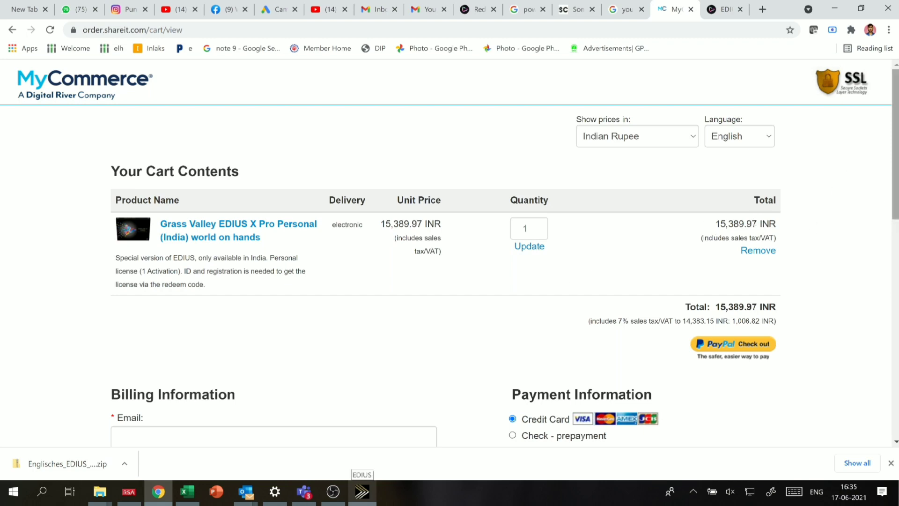
scroll(896, 236, down, 5)
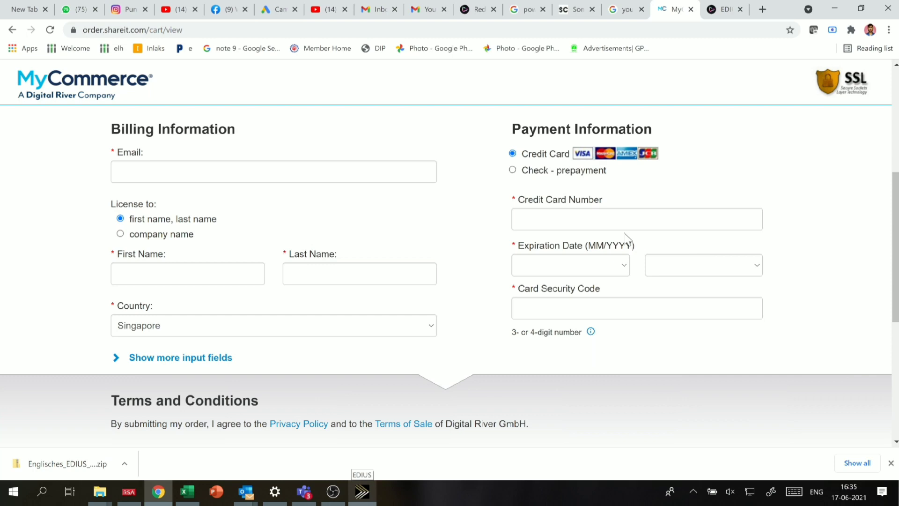
scroll(890, 236, up, 4)
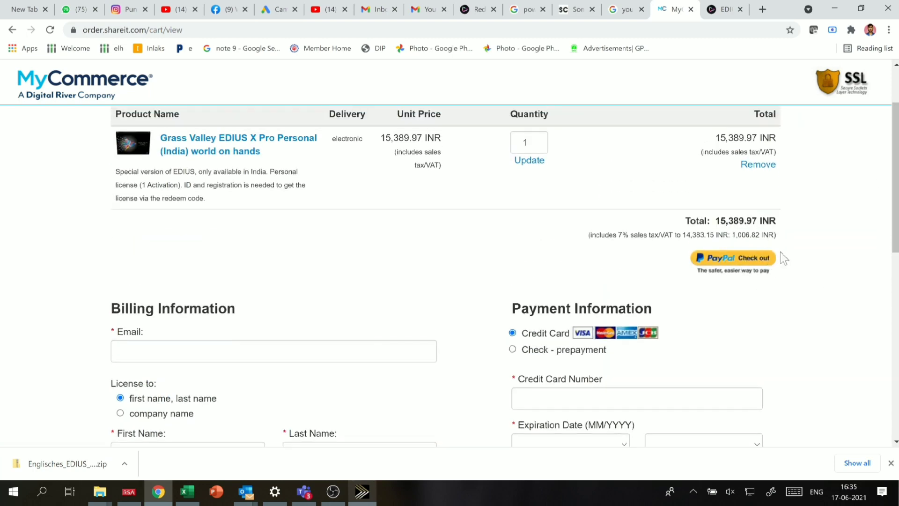
scroll(895, 177, up, 2)
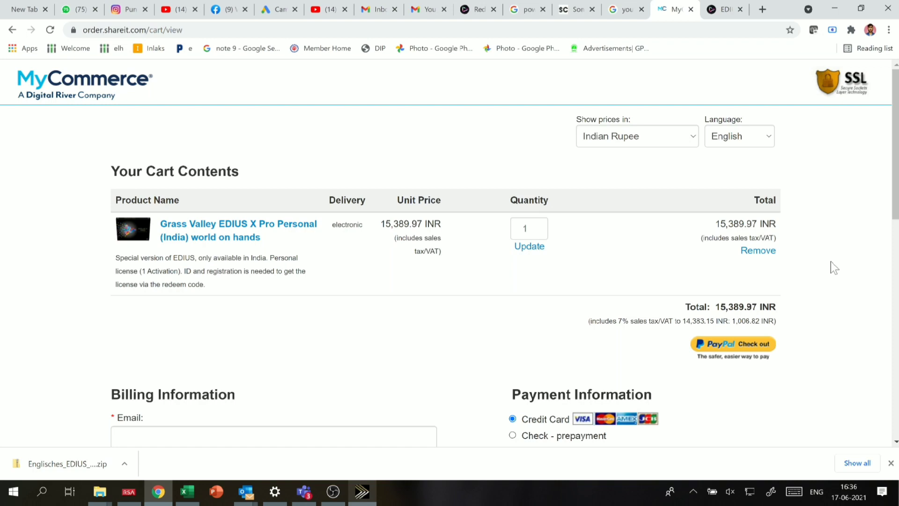
right_click(704, 7)
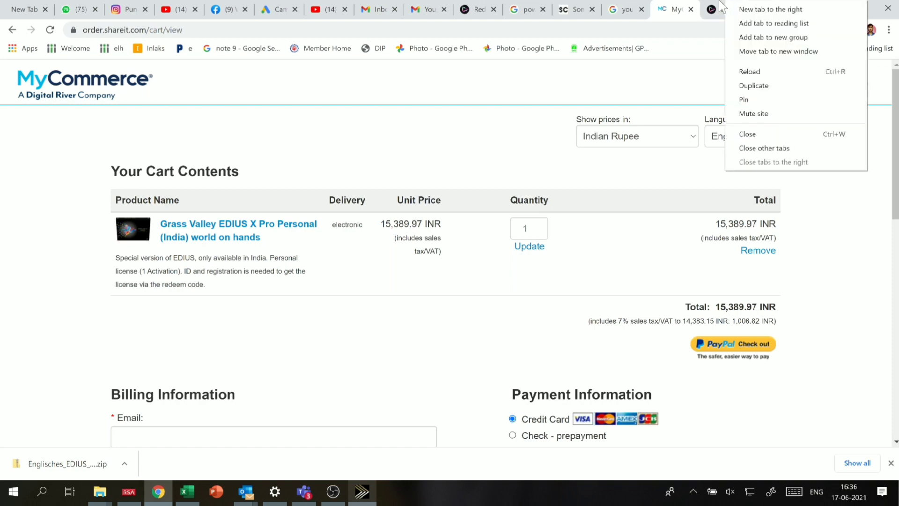
- Back on EDIUS.NET, read the 10.20.7620 article, then open the 12 May 2021 'EDIUS X Version 10.20 released' article
click(721, 5)
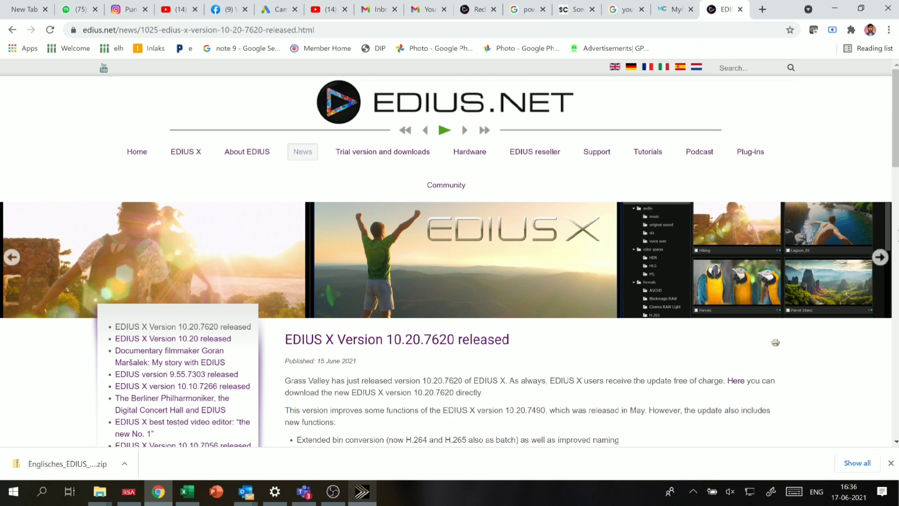
scroll(895, 187, down, 3)
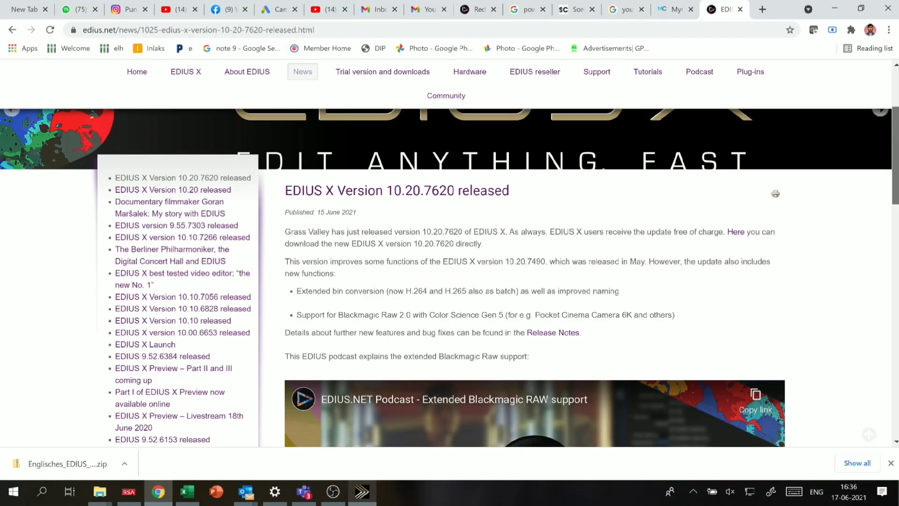
scroll(449, 276, down, 2)
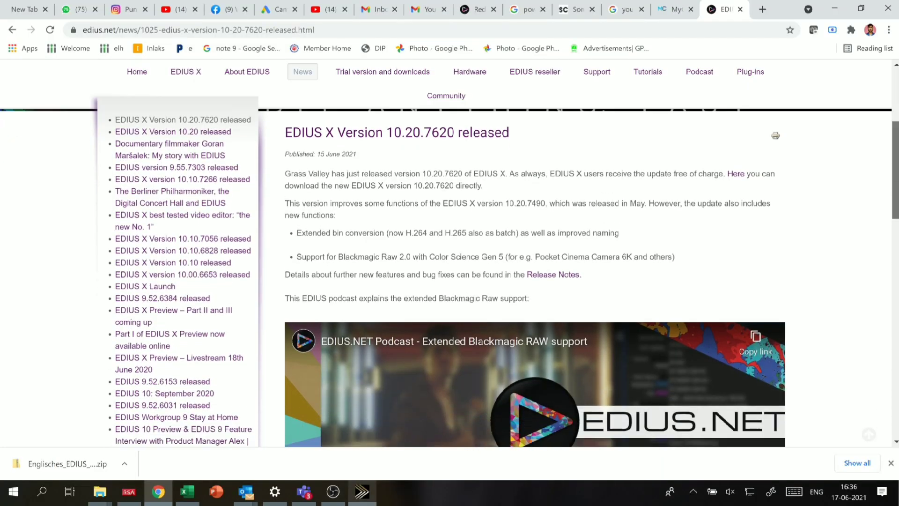
scroll(895, 300, down, 6)
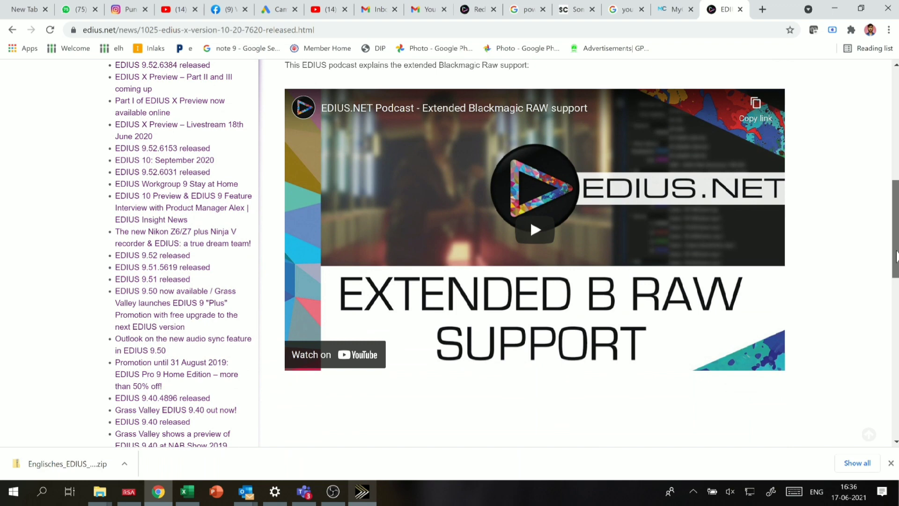
scroll(885, 188, up, 9)
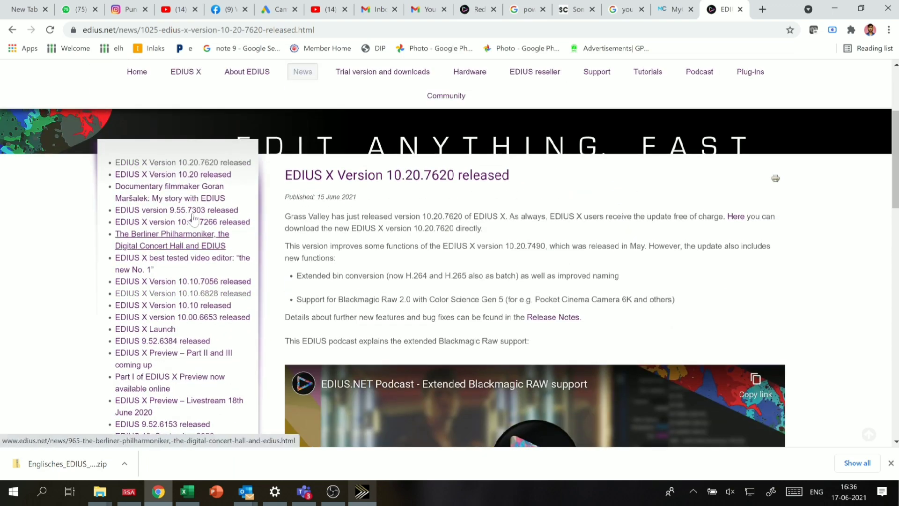
click(222, 180)
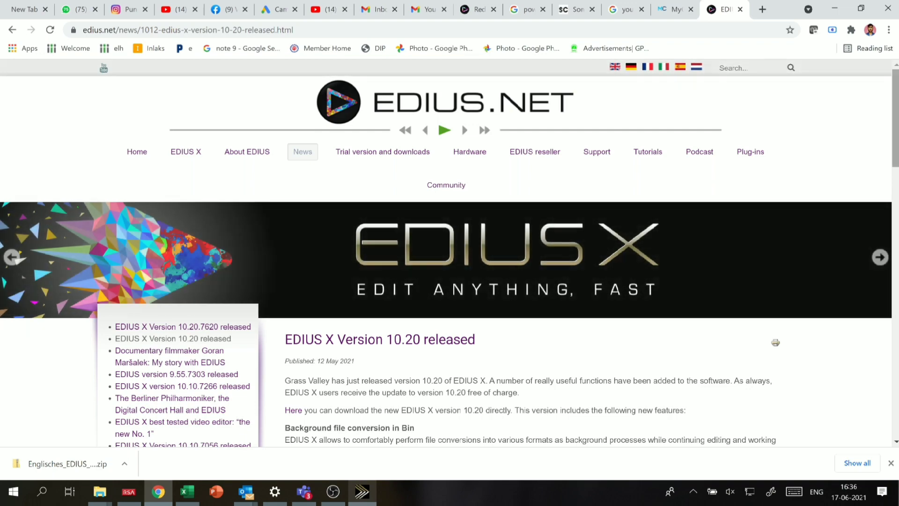
scroll(879, 223, down, 3)
scroll(515, 253, down, 2)
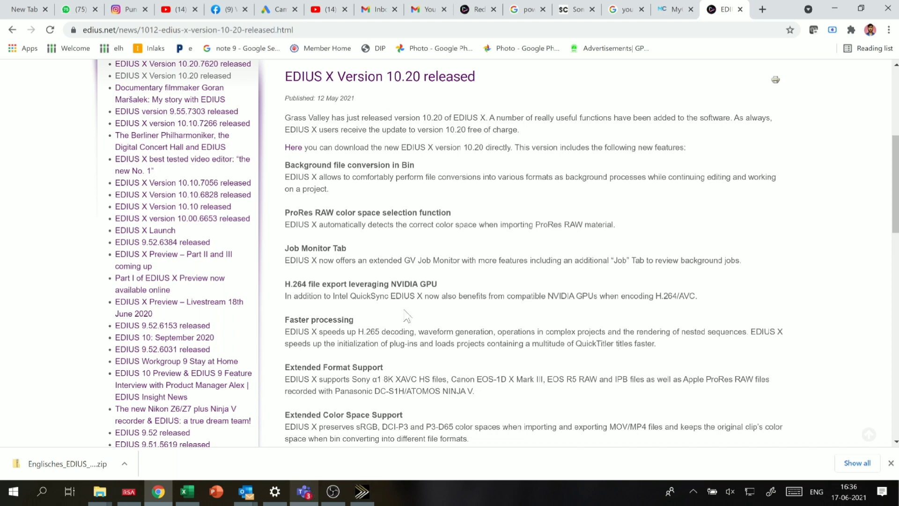
drag(363, 381, 449, 380)
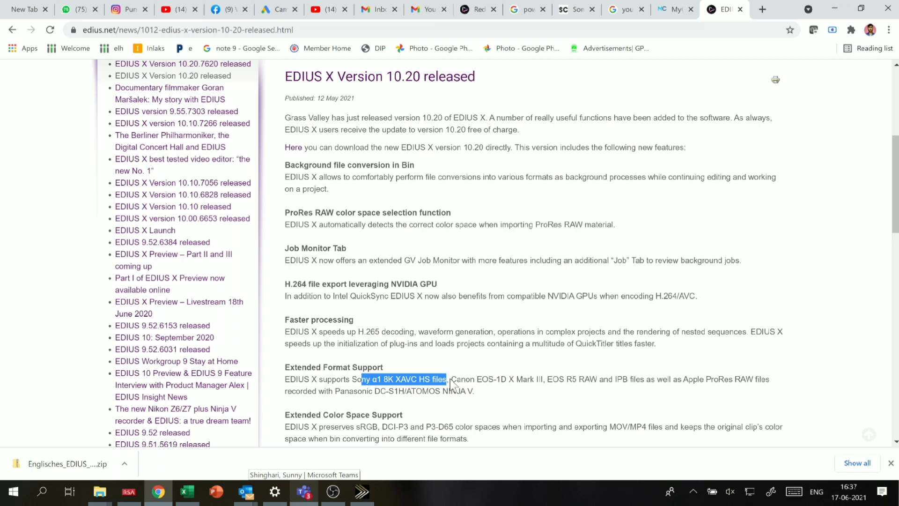
drag(558, 383, 594, 379)
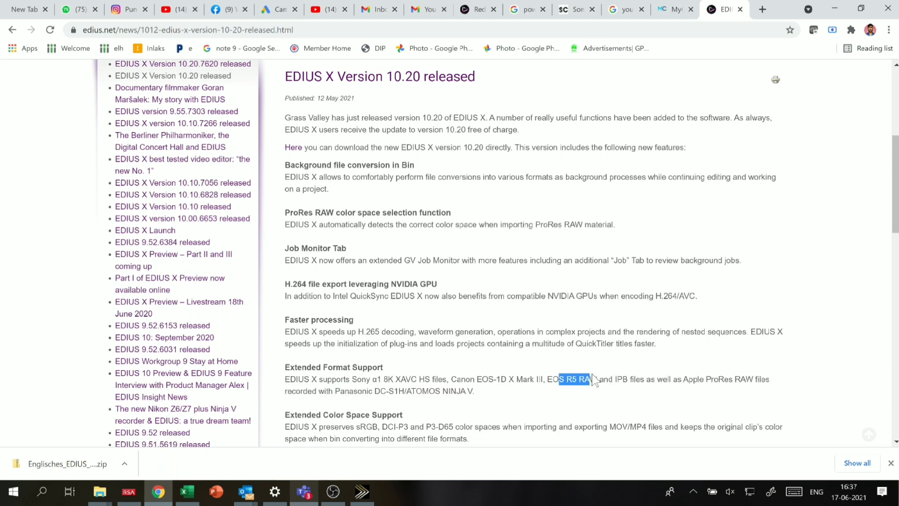
click(612, 408)
drag(599, 379, 559, 379)
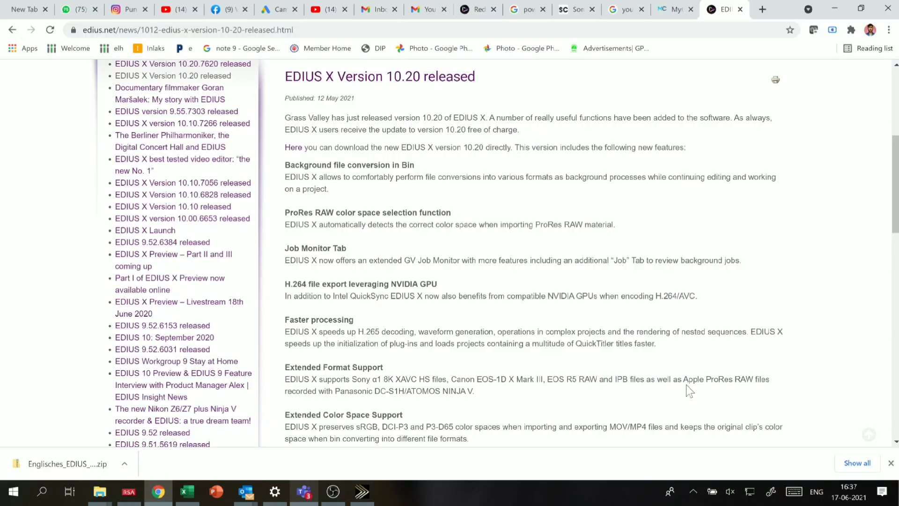
drag(684, 380, 757, 381)
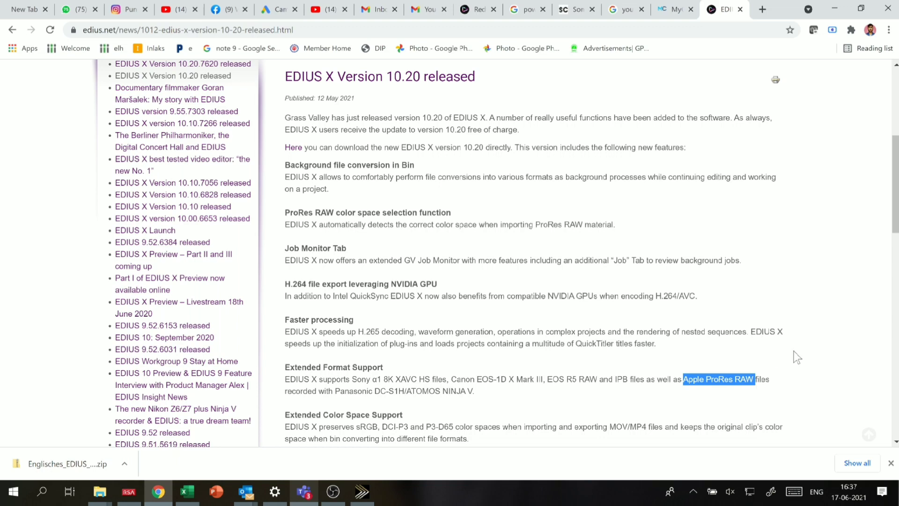
drag(894, 145, 893, 177)
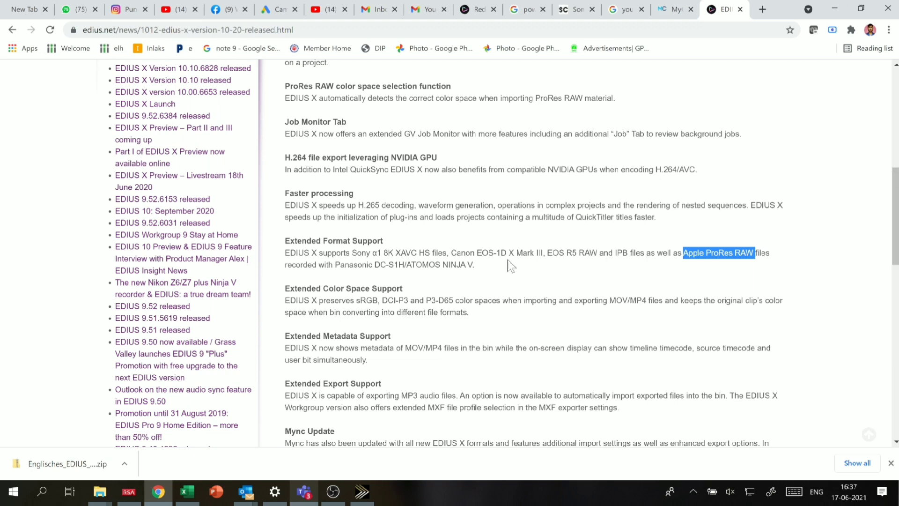
drag(307, 288, 401, 313)
click(395, 311)
double_click(388, 301)
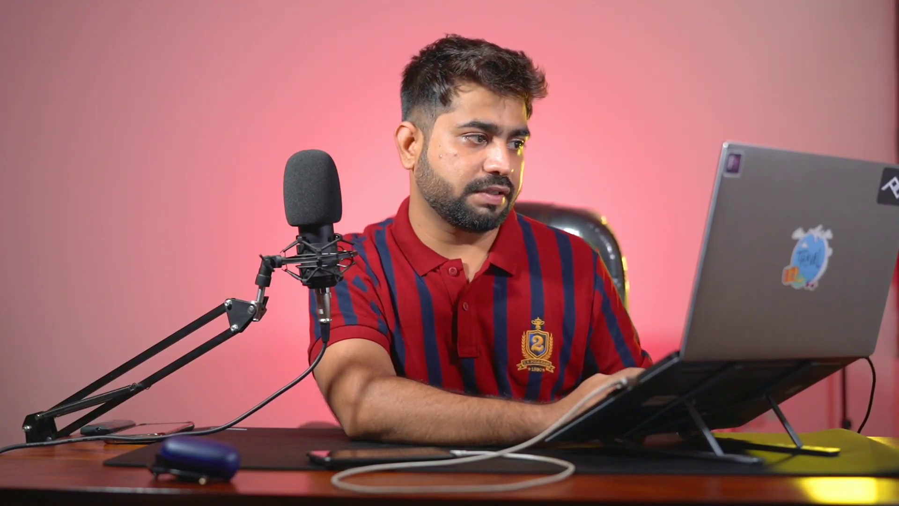
scroll(852, 187, down, 4)
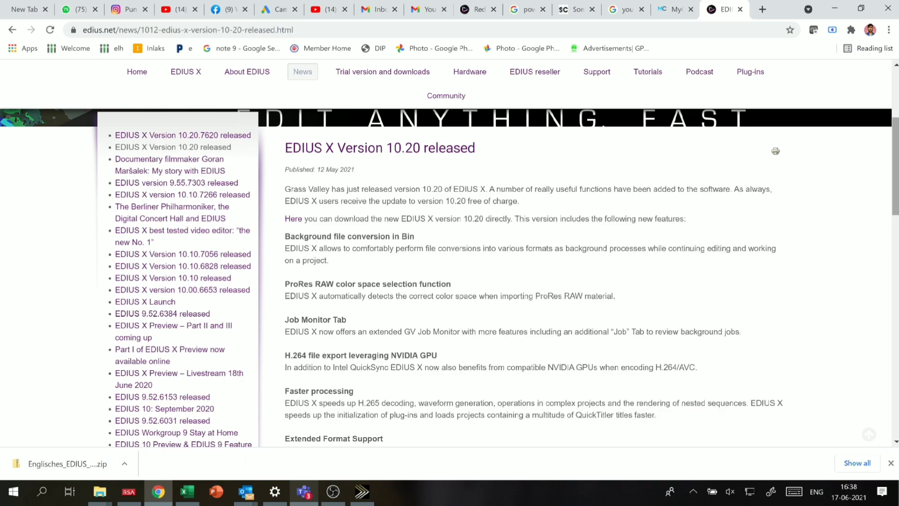
- Highlight 'DCI' in the Extended Color Space Support paragraph and continue down the 10.20 notes
scroll(860, 199, down, 3)
double_click(388, 368)
scroll(389, 368, down, 5)
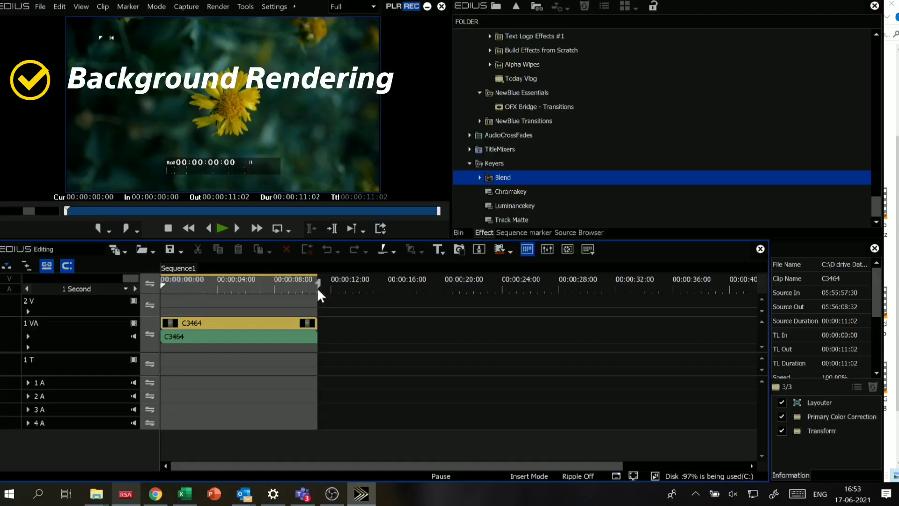
- Move the Sequence1 playhead back to about 00:00:04:39 and close clip C3464's menu unused
click(285, 281)
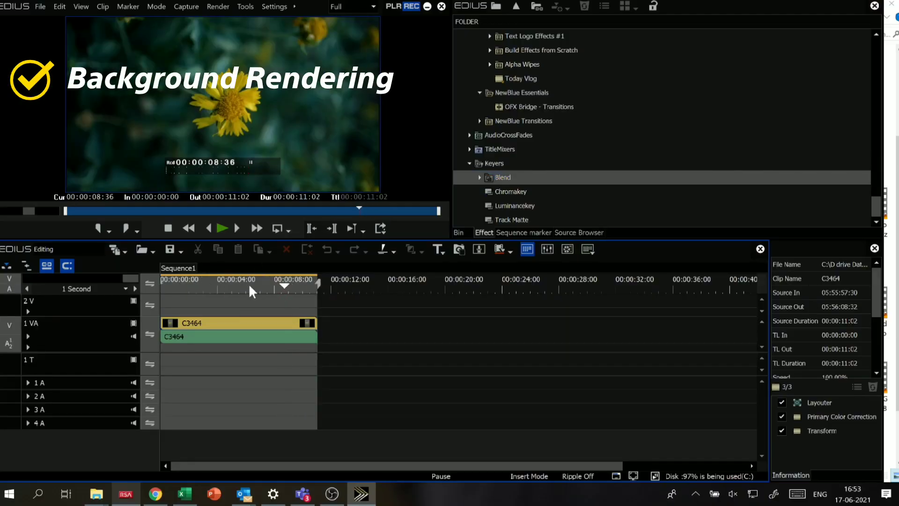
drag(291, 284, 229, 290)
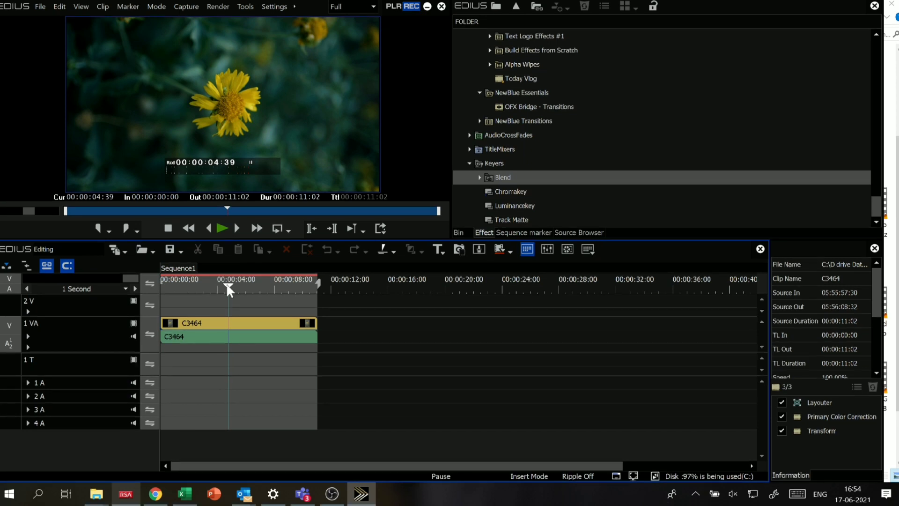
right_click(243, 329)
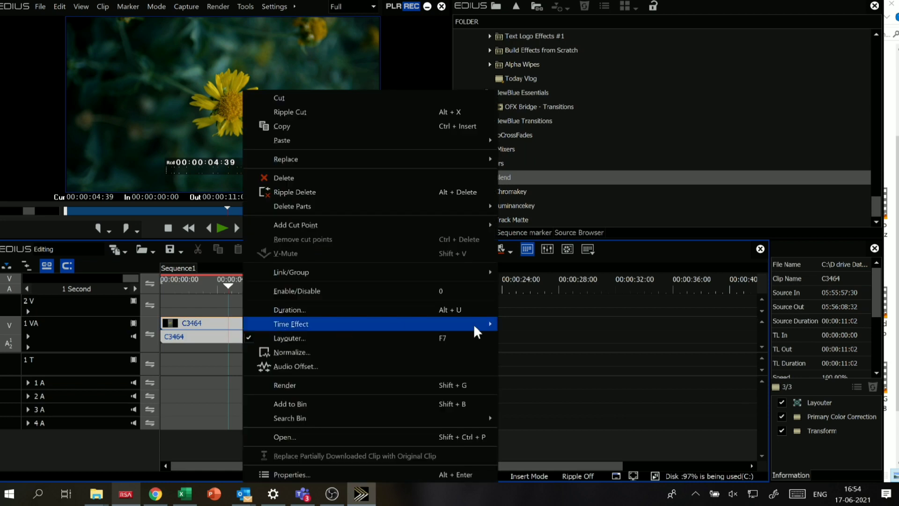
click(577, 349)
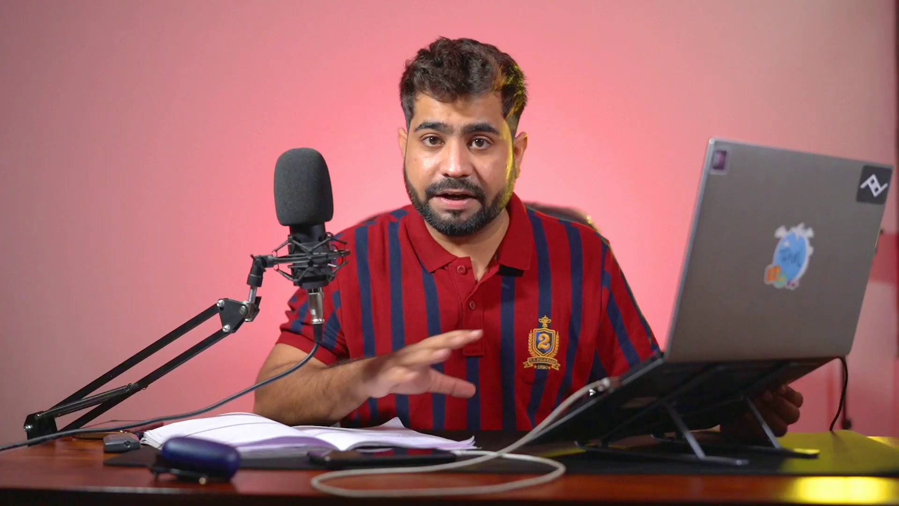